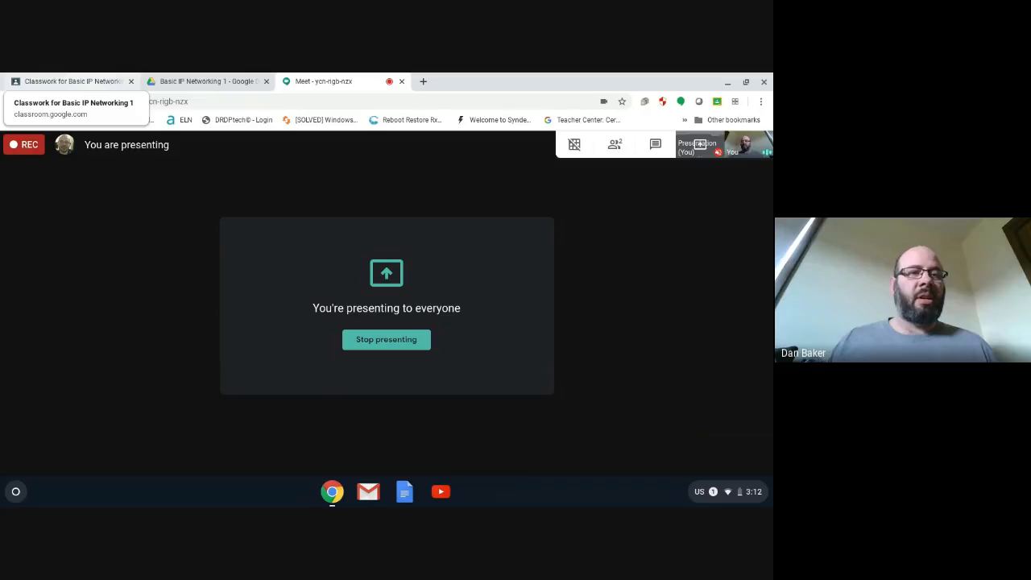
Open the Google Drive folder of the Basic IP Networking class from the Classroom classes overview, closing the duplicate Drive tab.
click(73, 82)
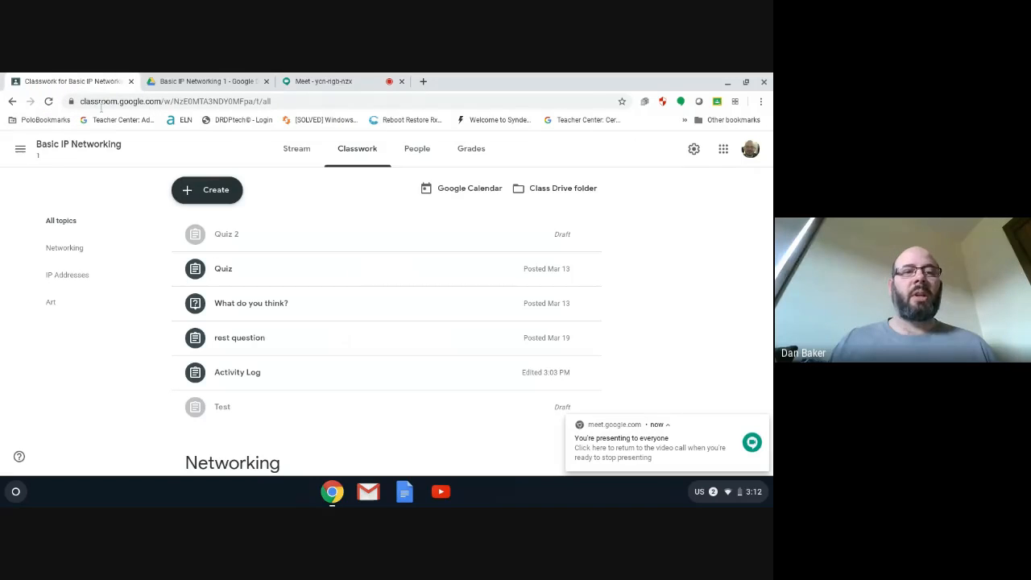
click(75, 147)
click(19, 151)
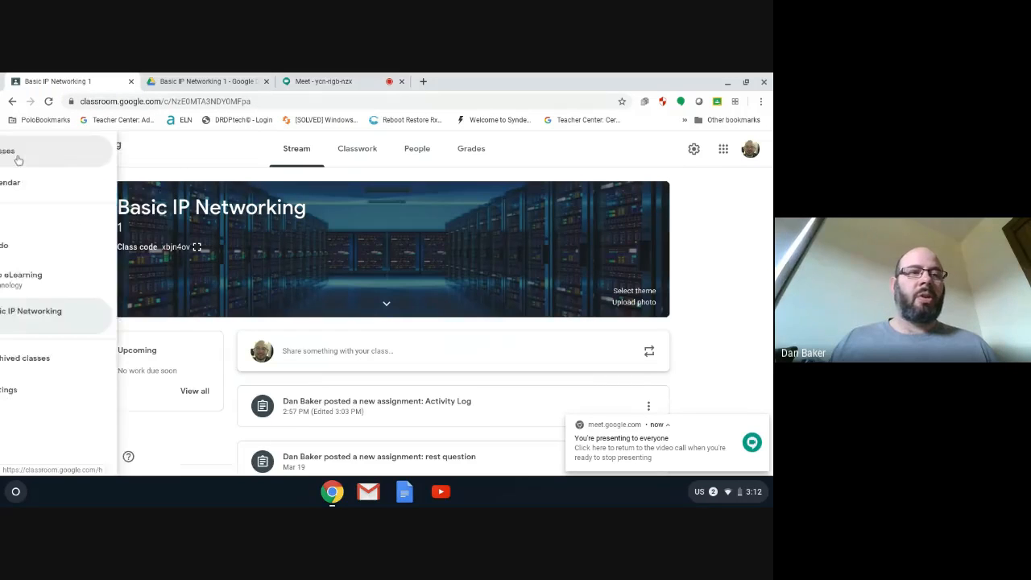
click(58, 158)
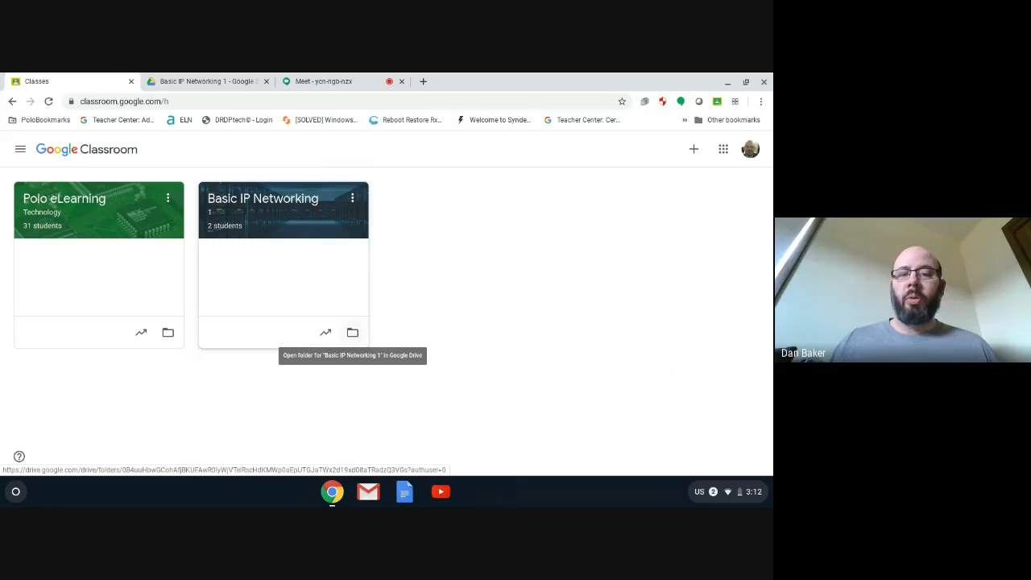
click(352, 332)
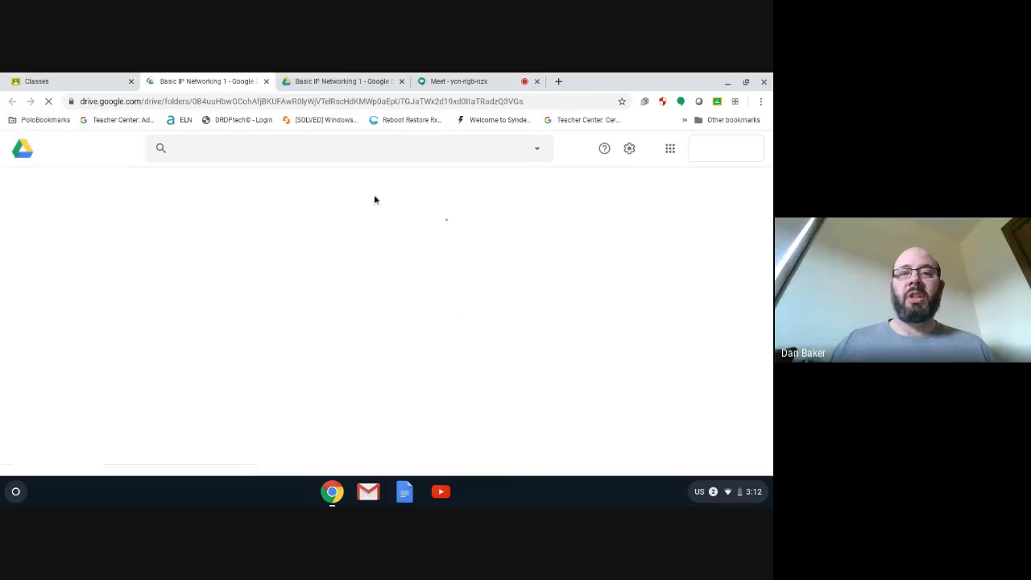
click(401, 82)
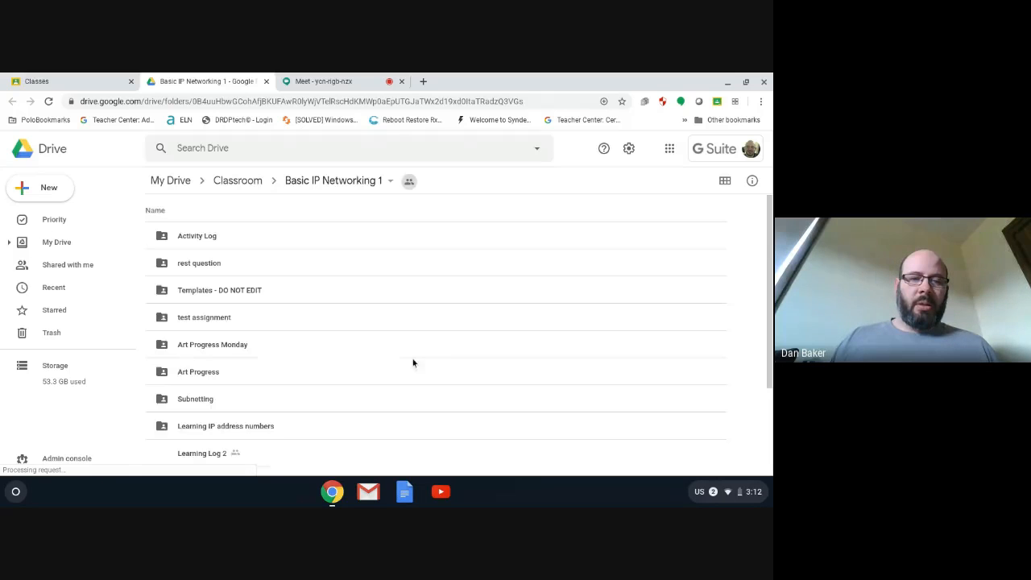
Open the ELearning Activity Log spreadsheet from the class folder and close the extra blank tab.
scroll(371, 379, down, 3)
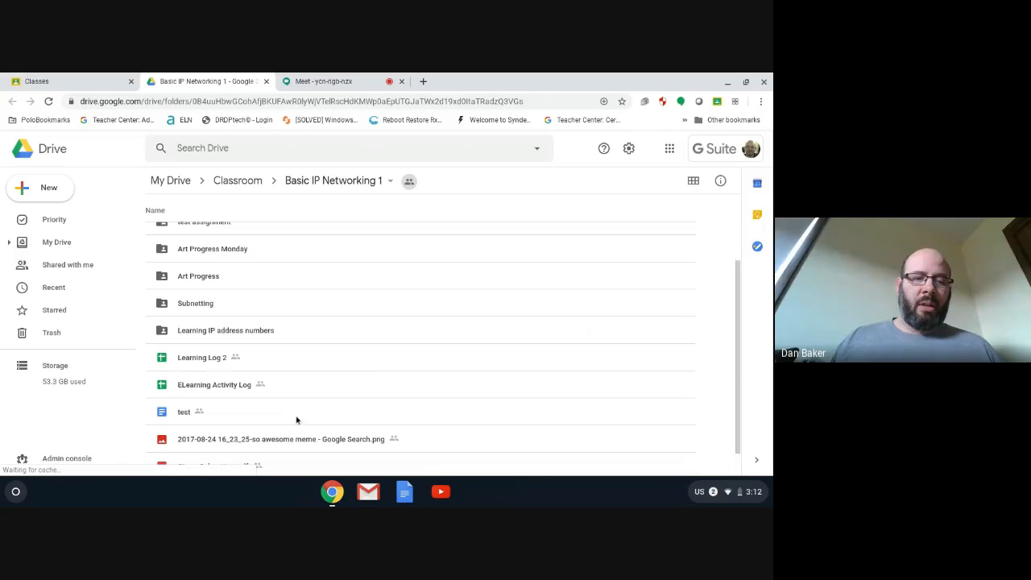
double_click(216, 387)
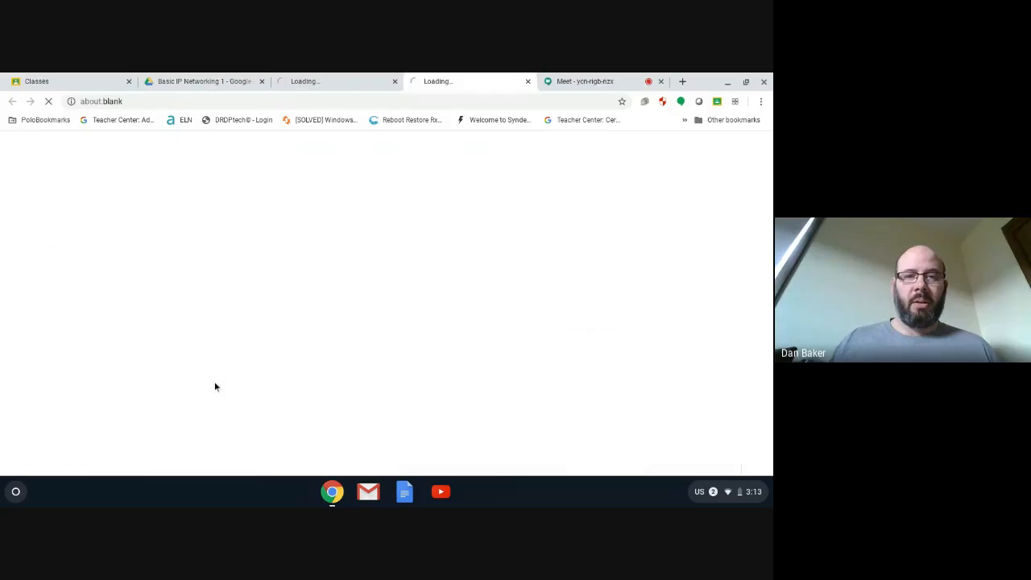
click(528, 81)
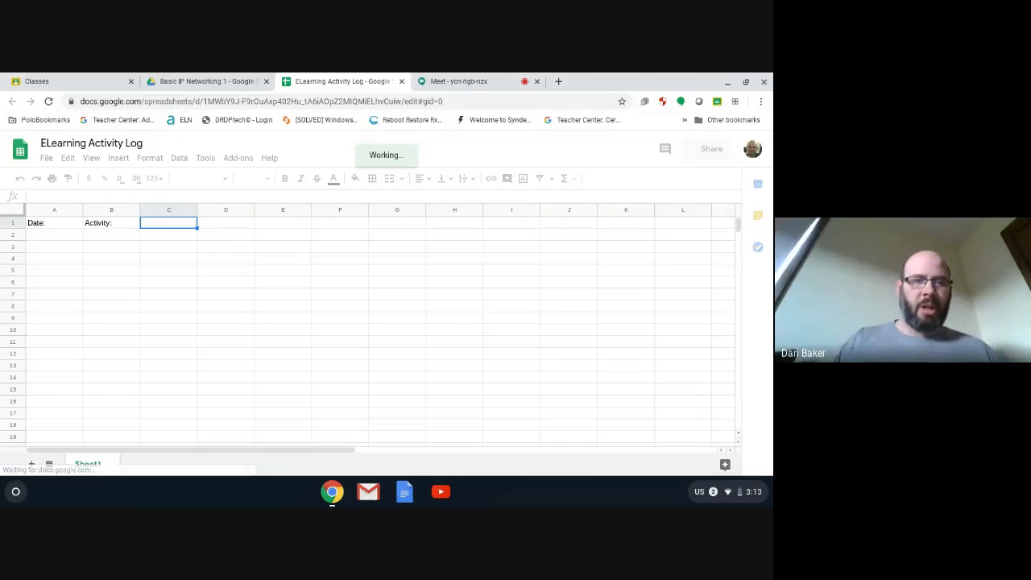
Enter the column heading "Time Spent in Minutes:" in cell C1, and close the spreadsheet.
text(Time Spent)
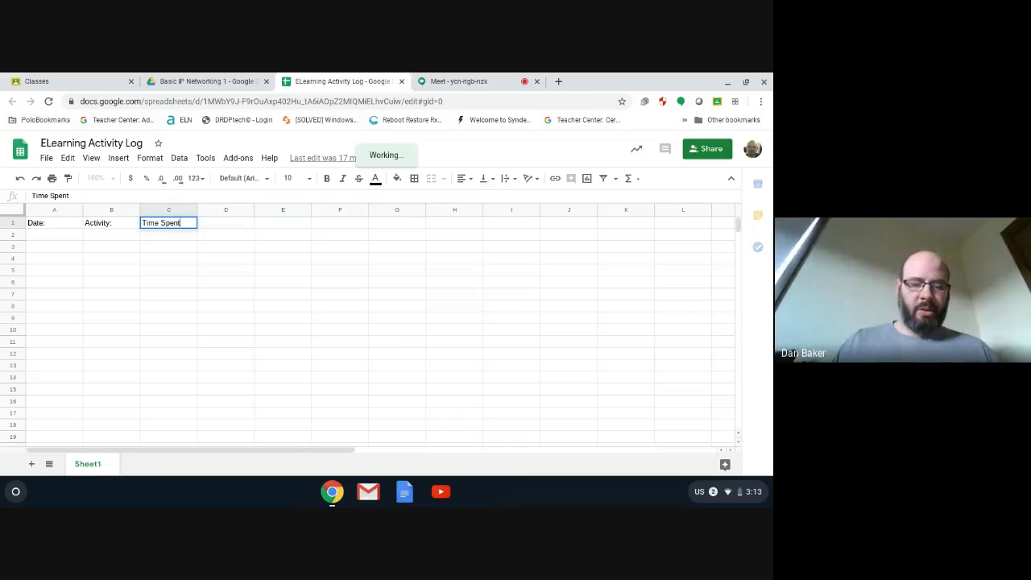
text( in Minutes:)
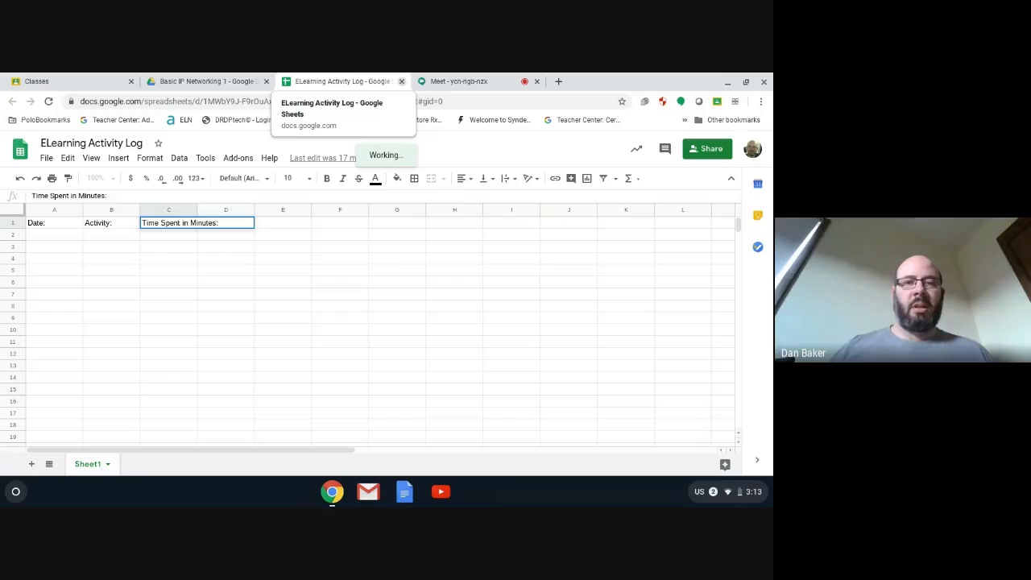
click(401, 81)
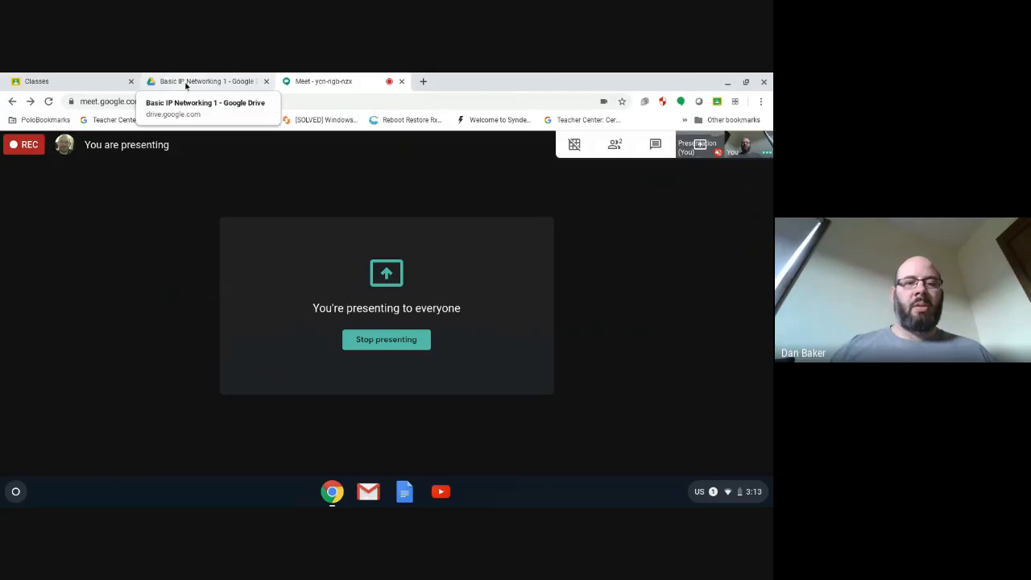
Return to Classroom and start a new assignment in the classwork of the Basic IP Networking class.
click(185, 82)
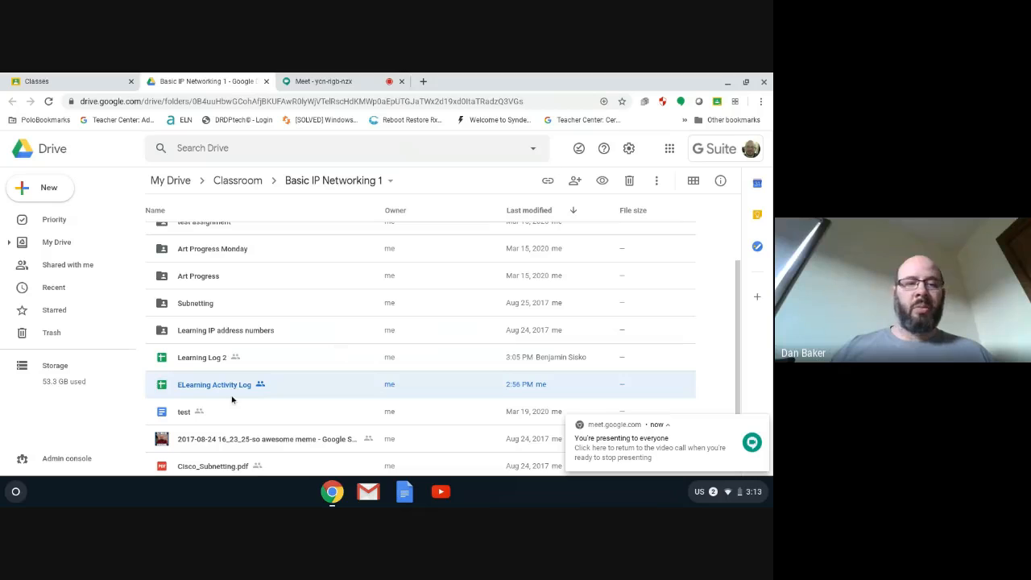
click(74, 80)
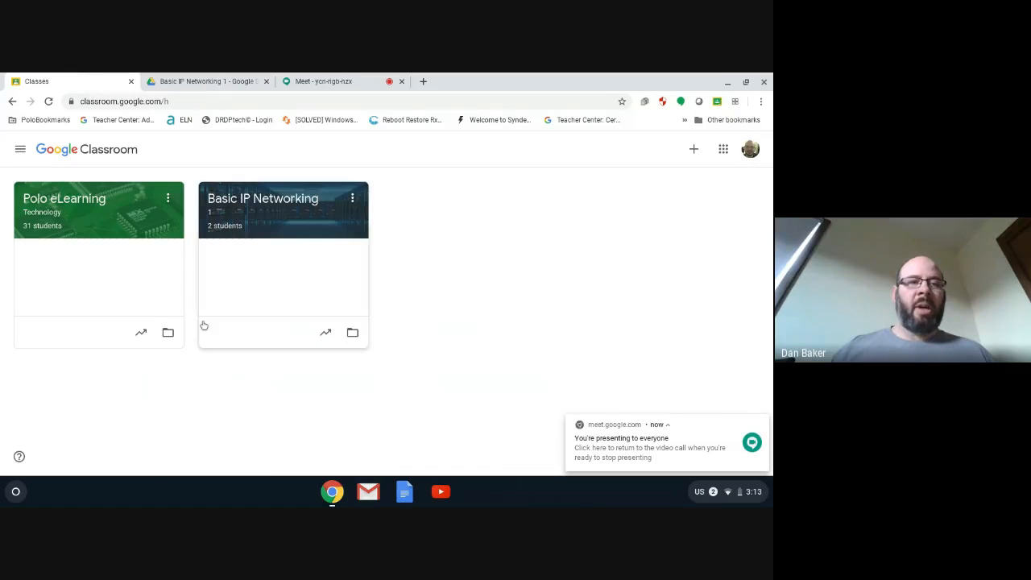
click(253, 200)
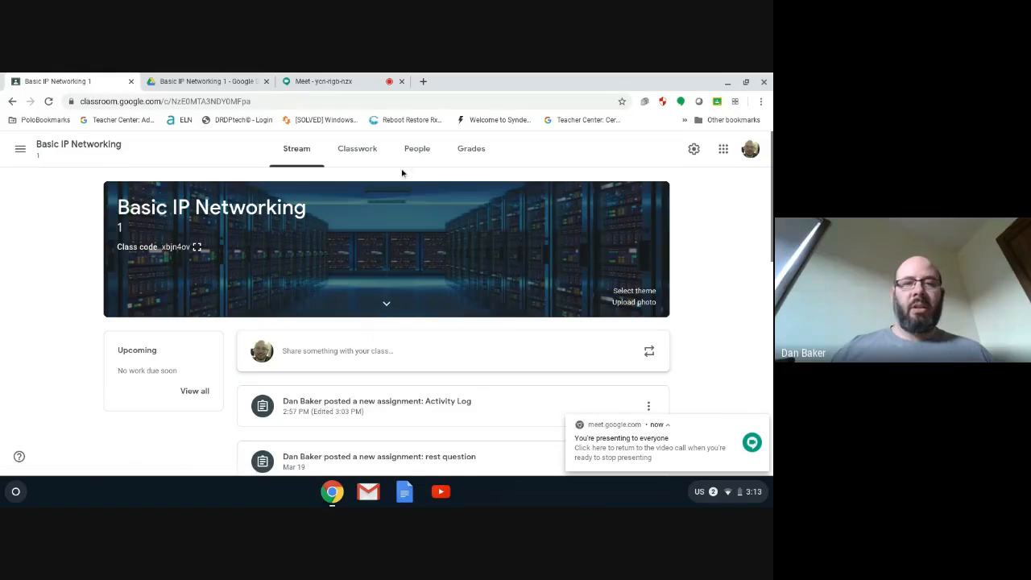
click(357, 149)
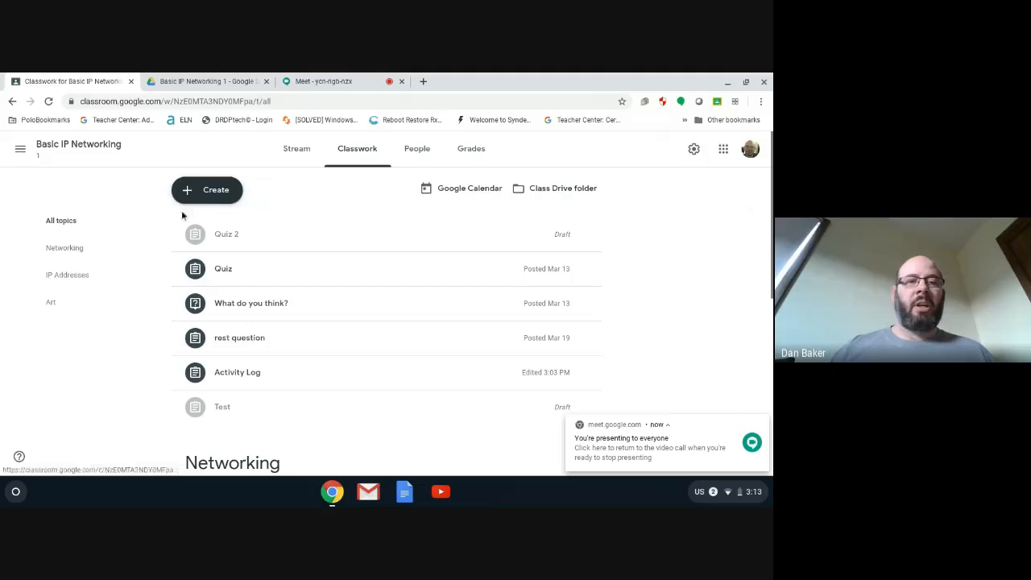
click(220, 195)
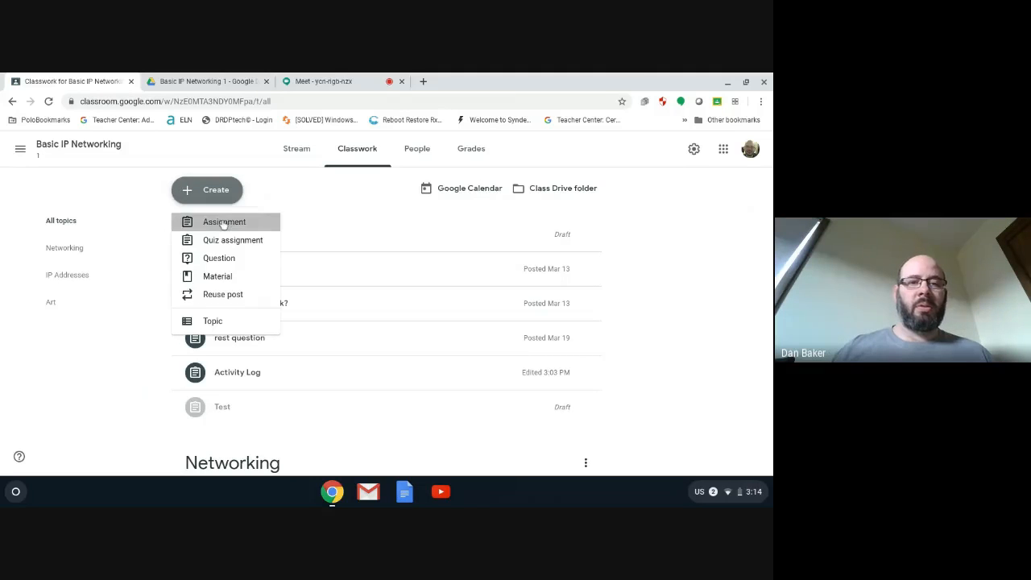
click(224, 223)
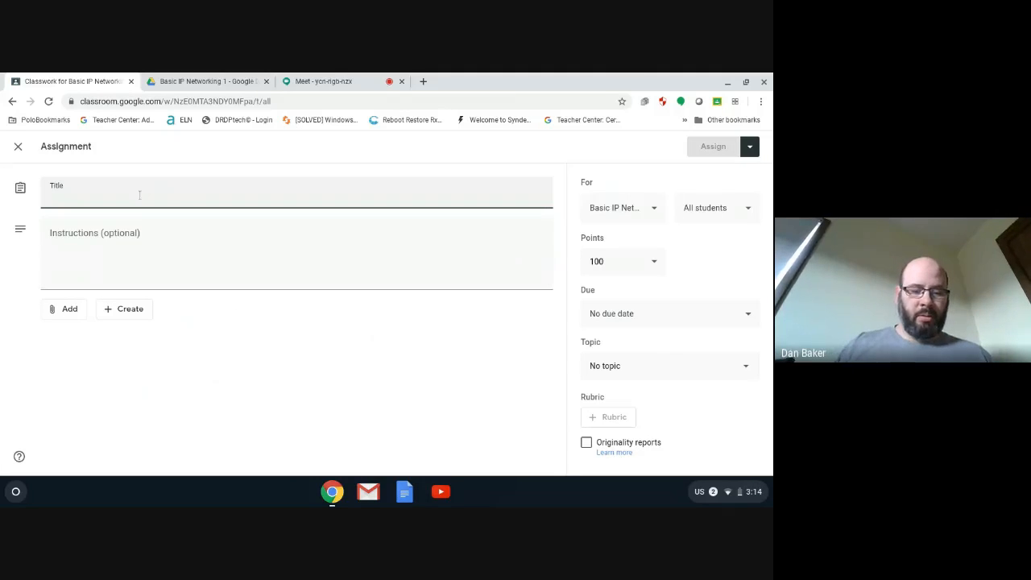
Title the assignment "Daily Log" and enter the instructions "Please fill out!".
text(Daily Log)
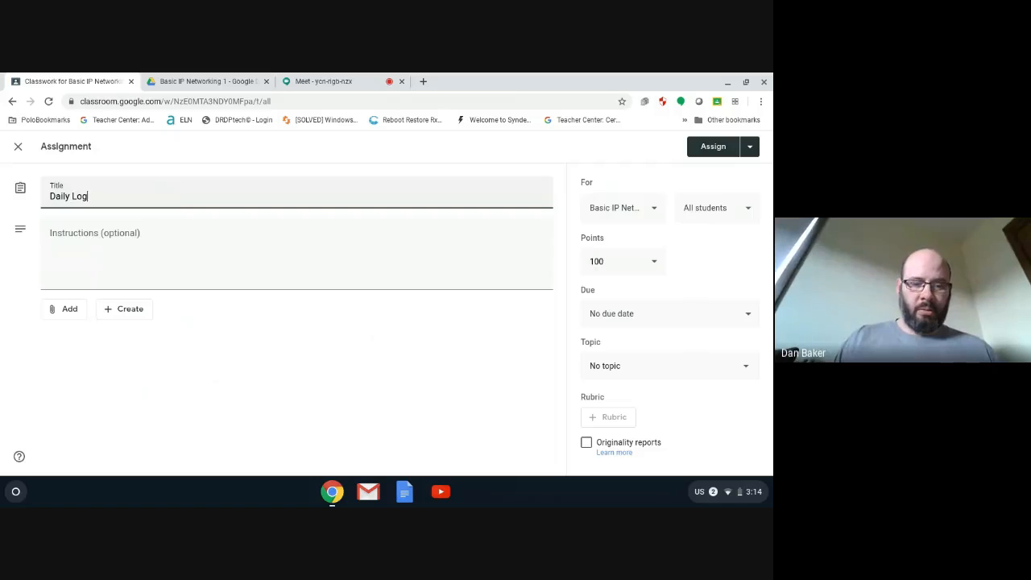
key(Tab)
text(Please f)
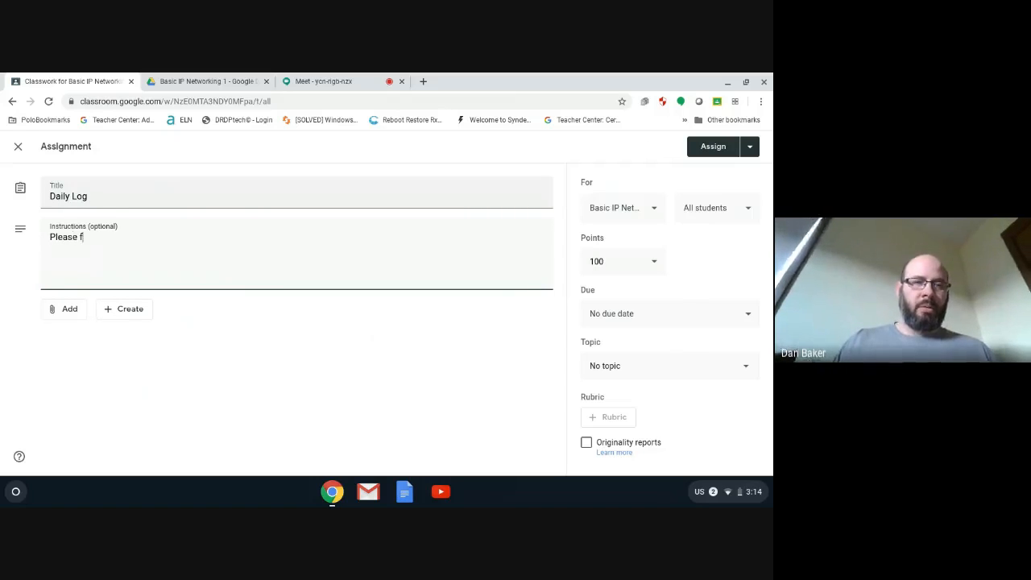
text(ill out)
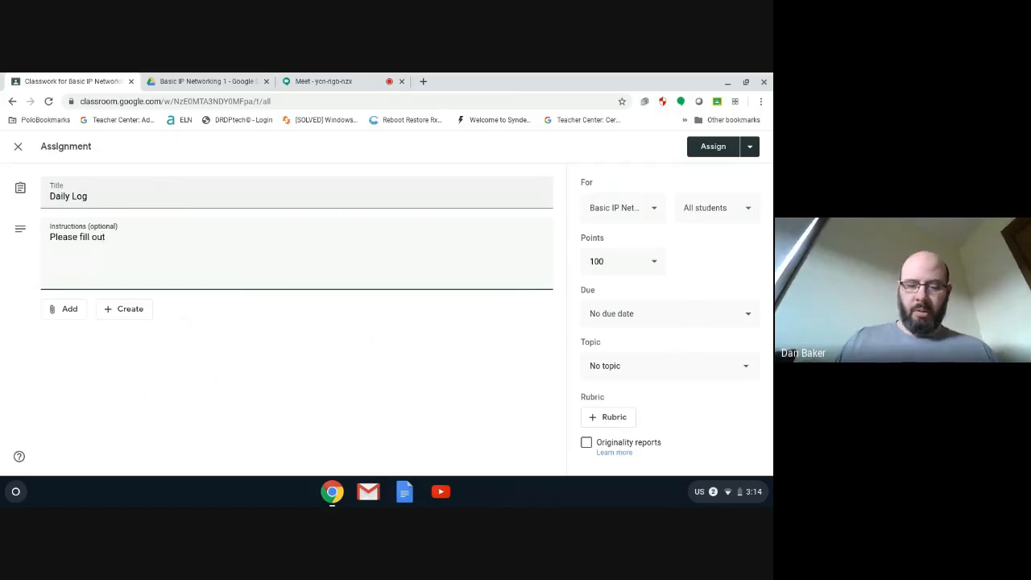
text(!)
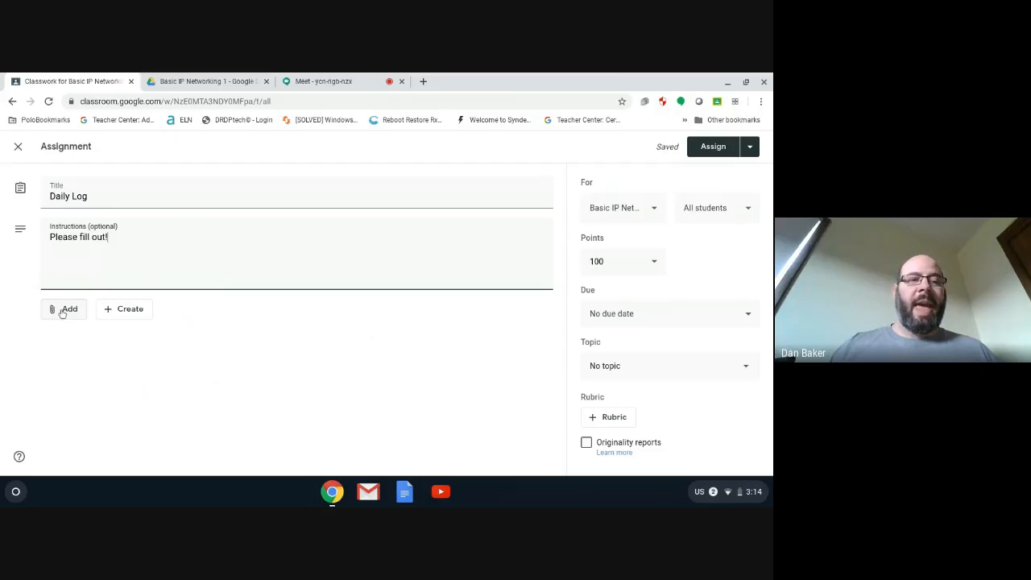
Attach the ELearning Activity Log spreadsheet from Google Drive to the assignment.
click(63, 311)
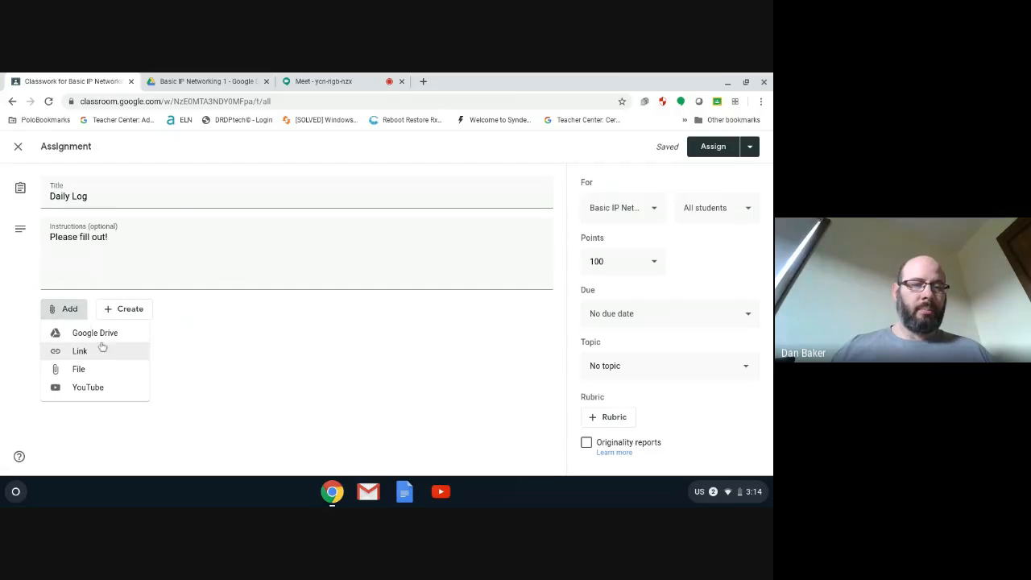
click(94, 335)
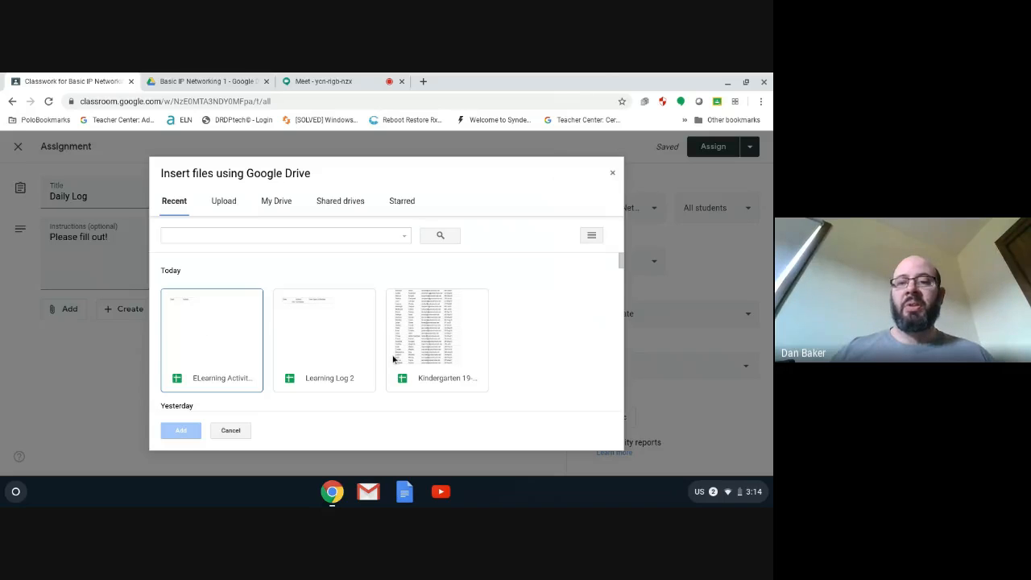
scroll(382, 360, down, 1)
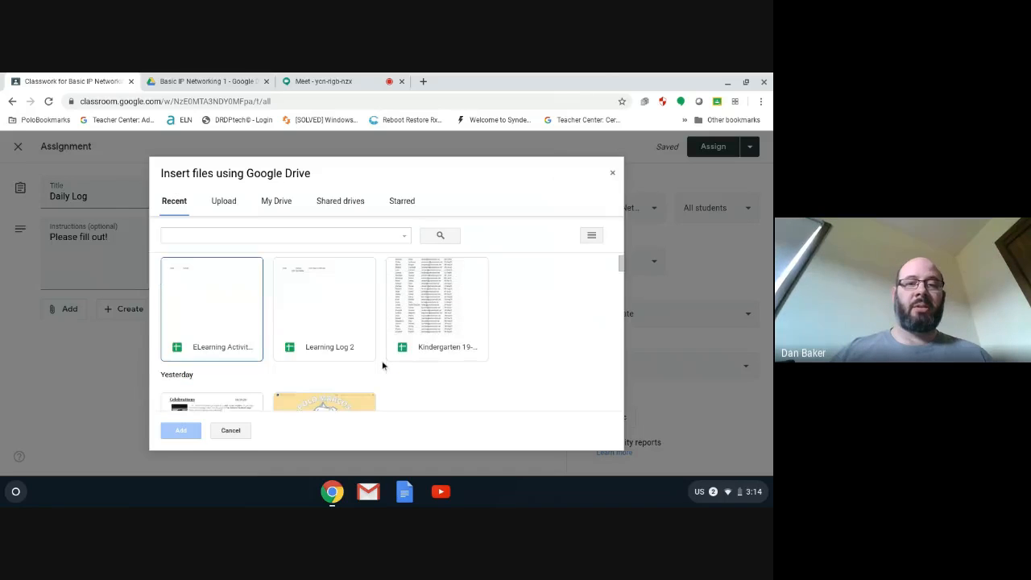
click(210, 317)
click(181, 430)
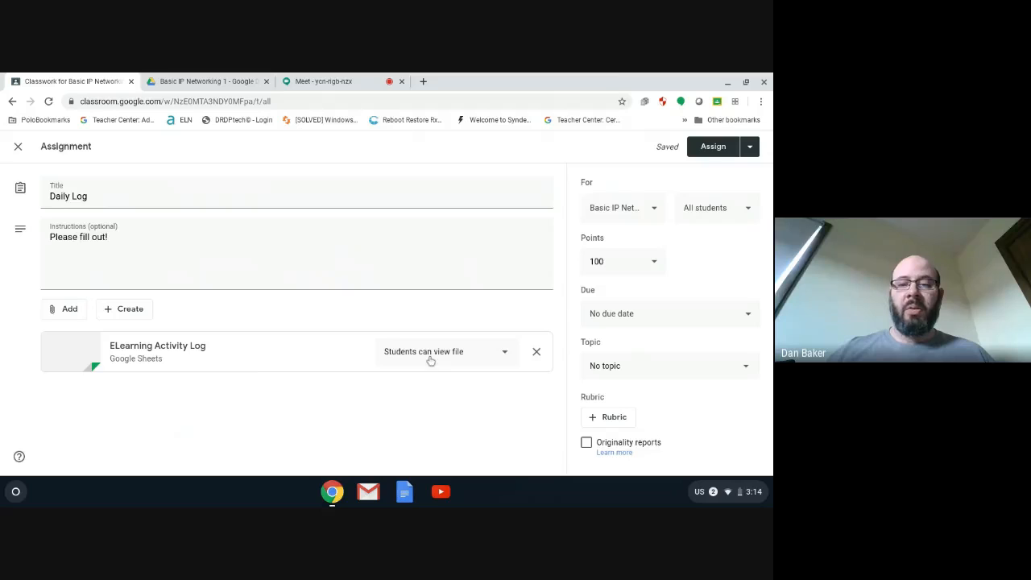
Set the attached spreadsheet to "Make a copy for each student" and assign the Daily Log to the class.
click(505, 361)
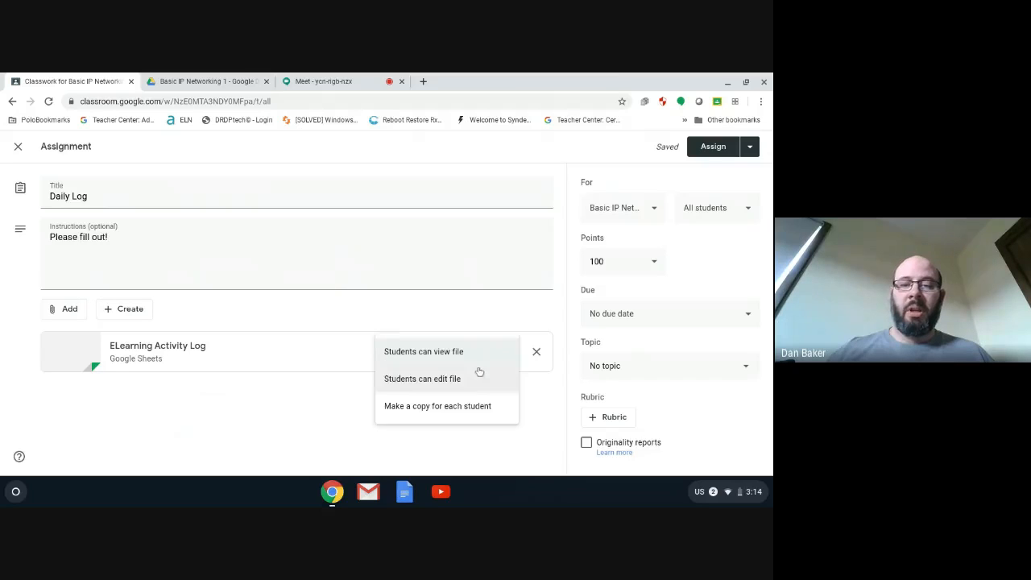
click(426, 408)
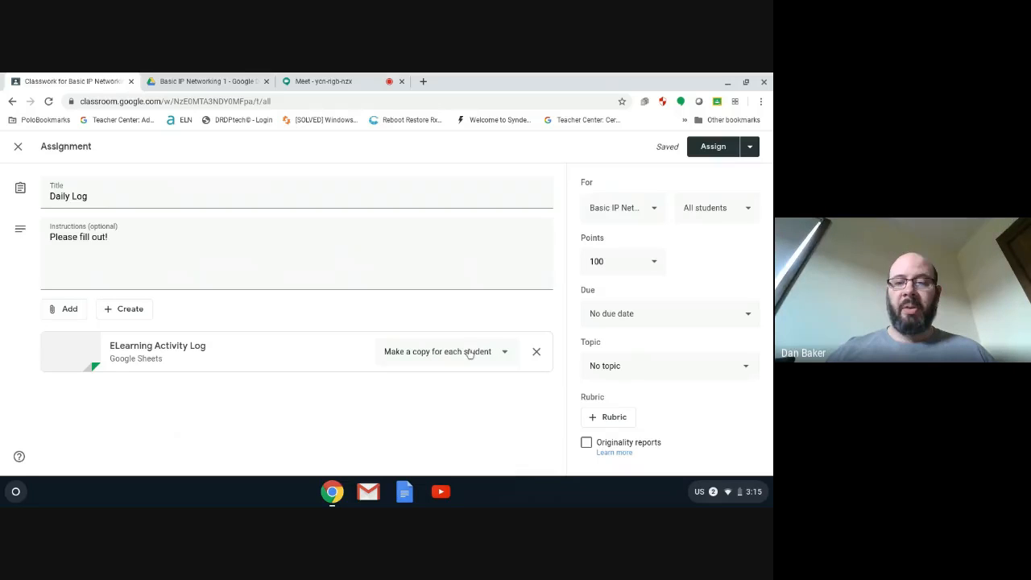
click(709, 147)
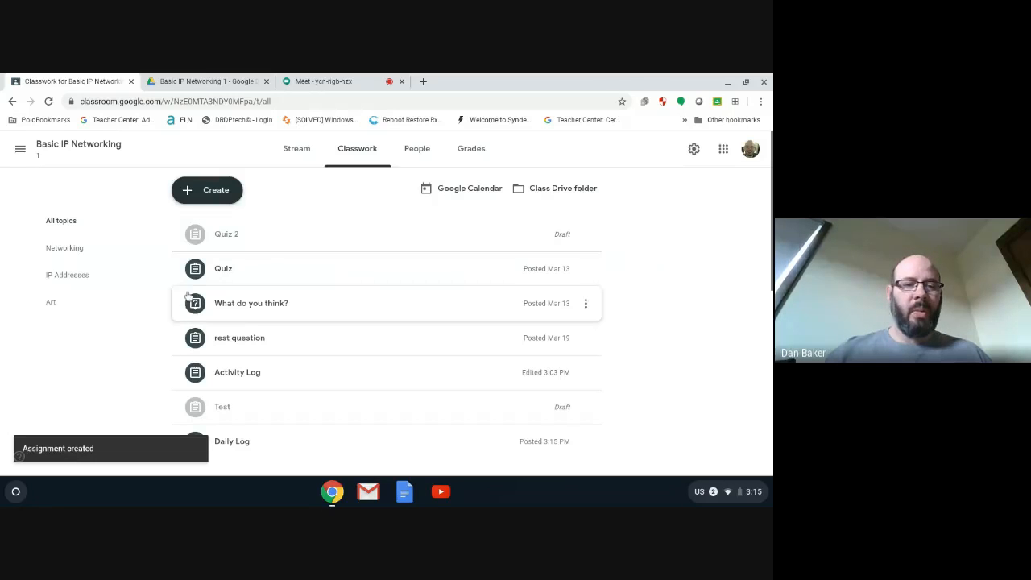
Find the posted Daily Log assignment in the classwork list and view its student work page.
scroll(335, 342, down, 2)
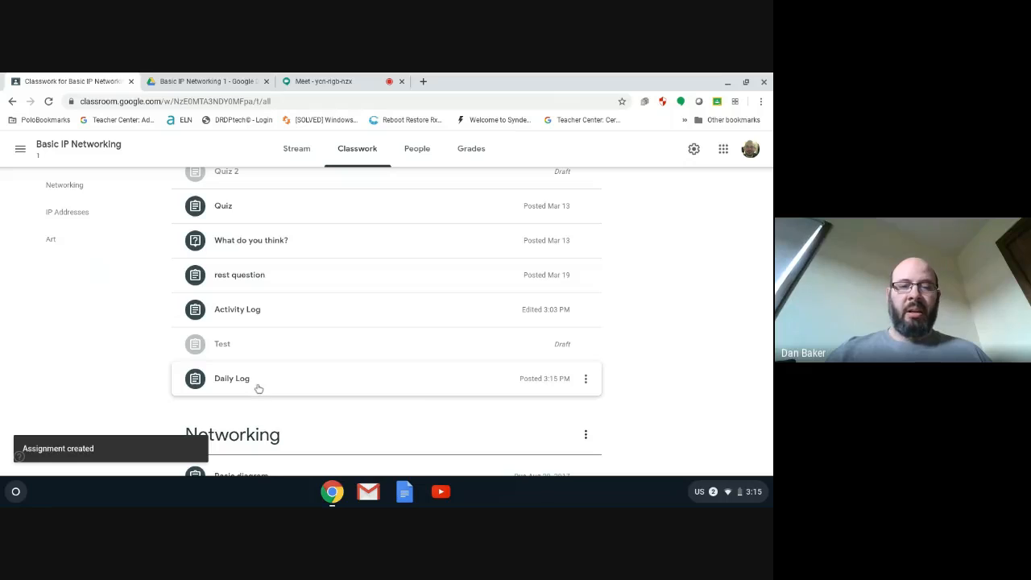
scroll(299, 269, down, 2)
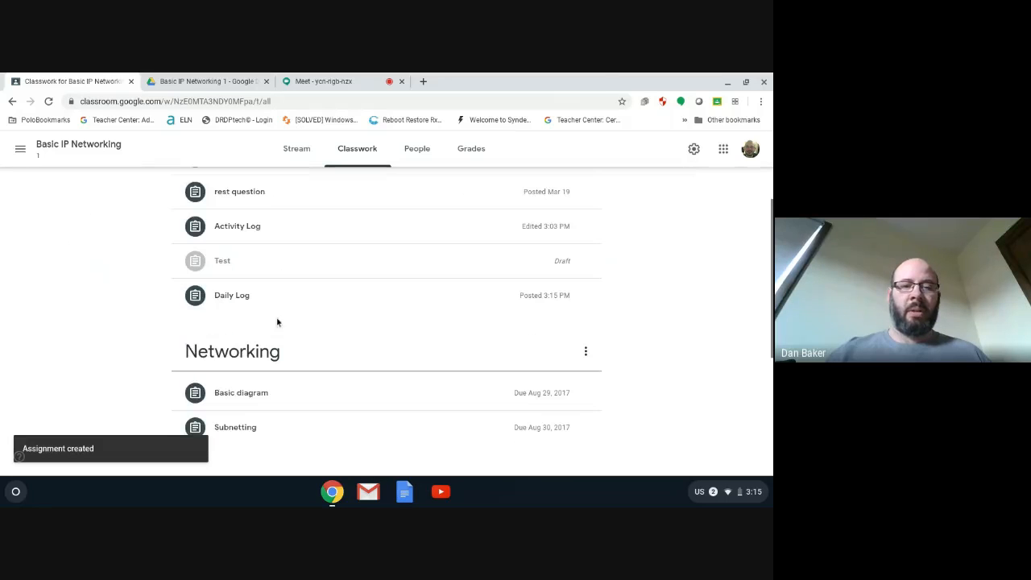
click(244, 300)
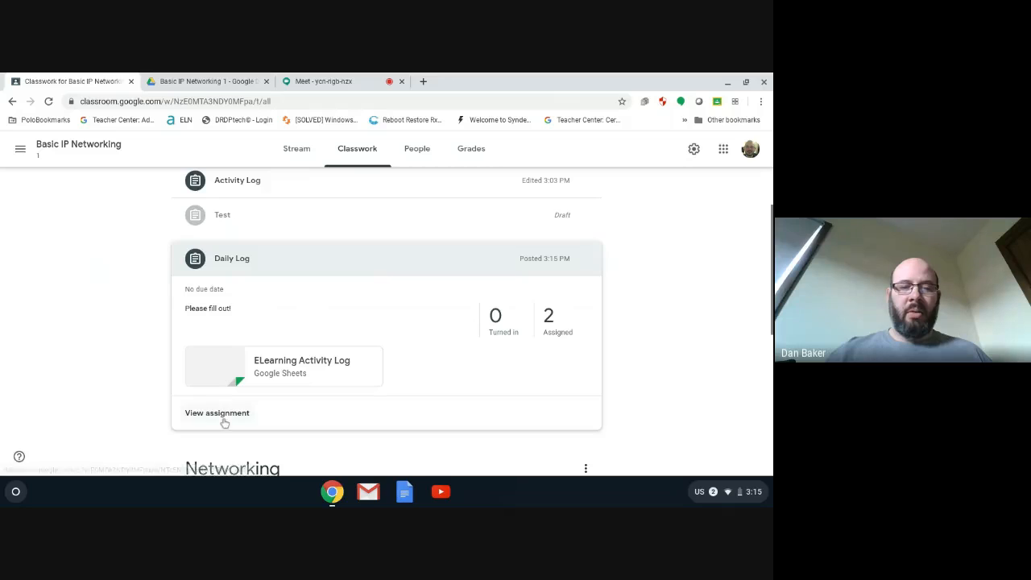
click(219, 414)
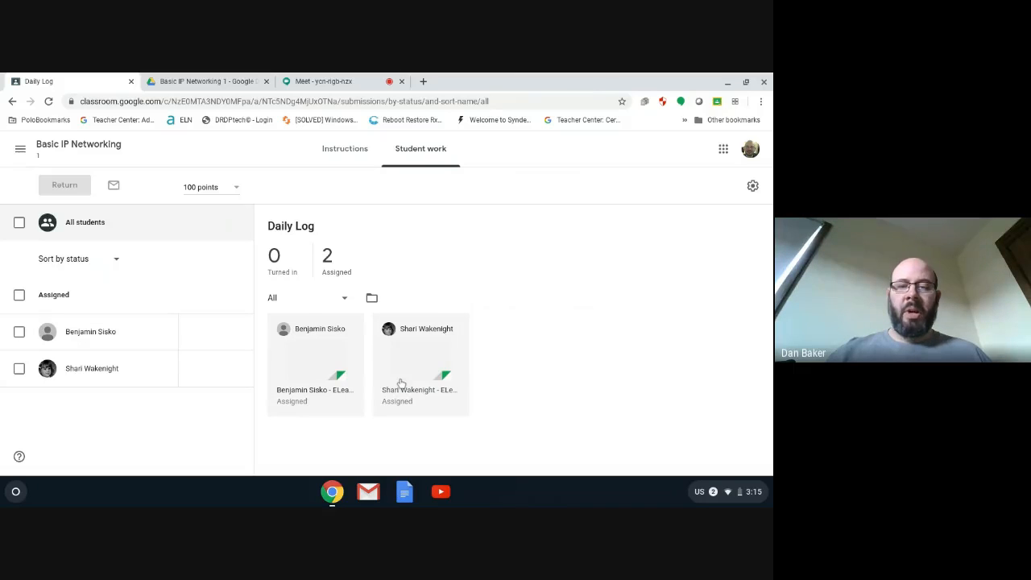
Look through the first student's copy of the activity log, then close it.
click(312, 361)
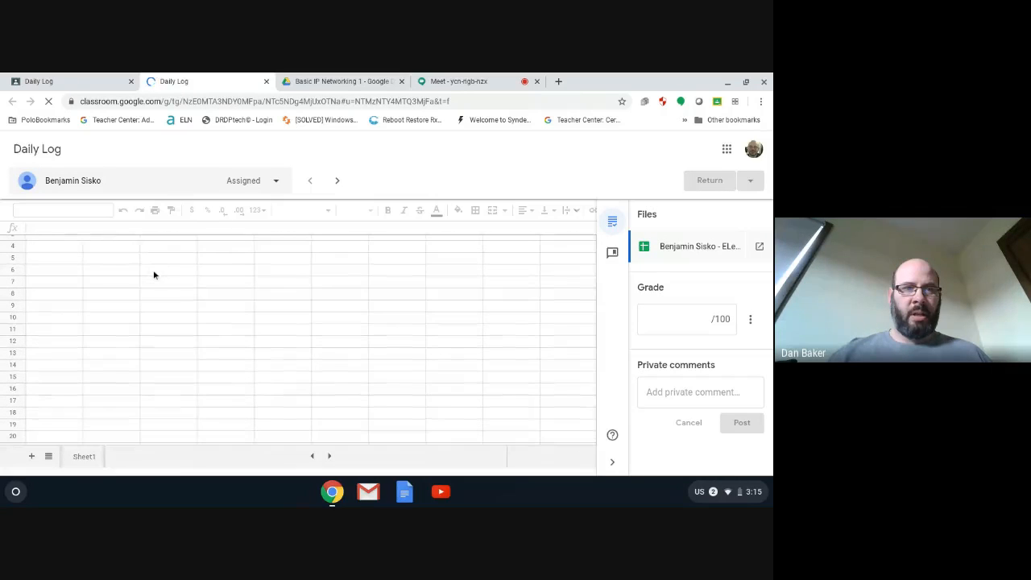
scroll(156, 276, down, 3)
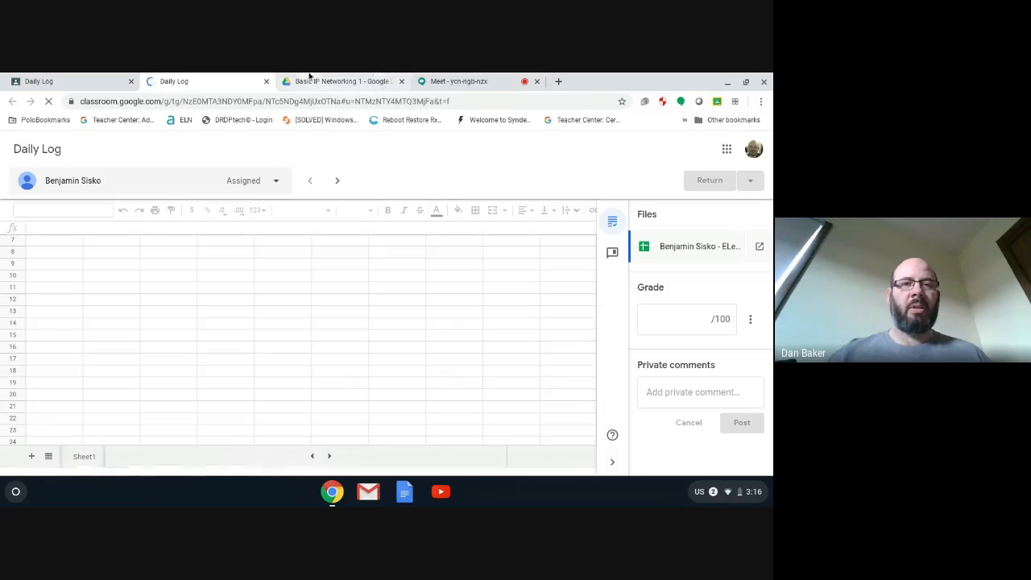
click(267, 81)
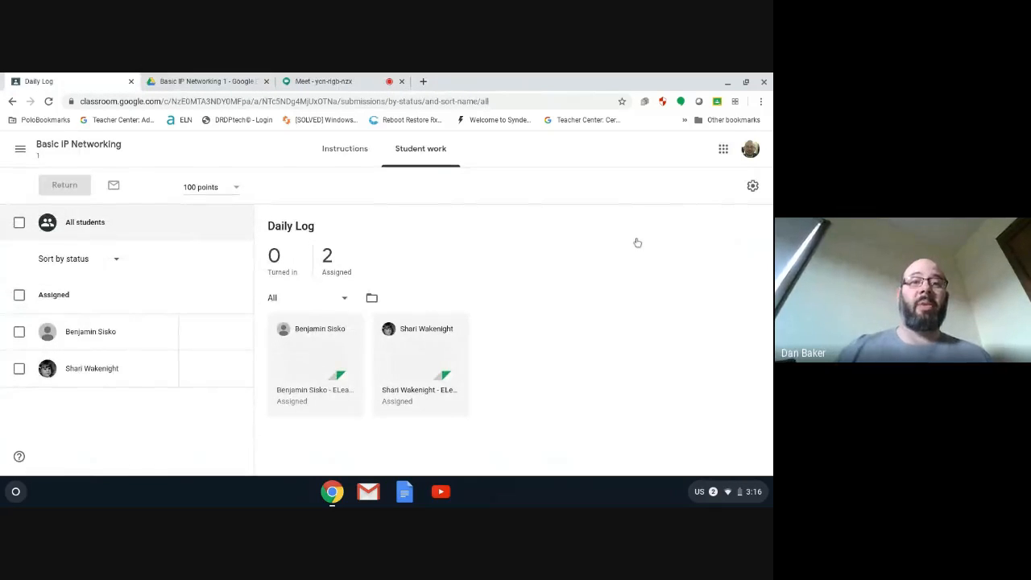
Switch to the Google Meet call and stop its recording.
click(344, 80)
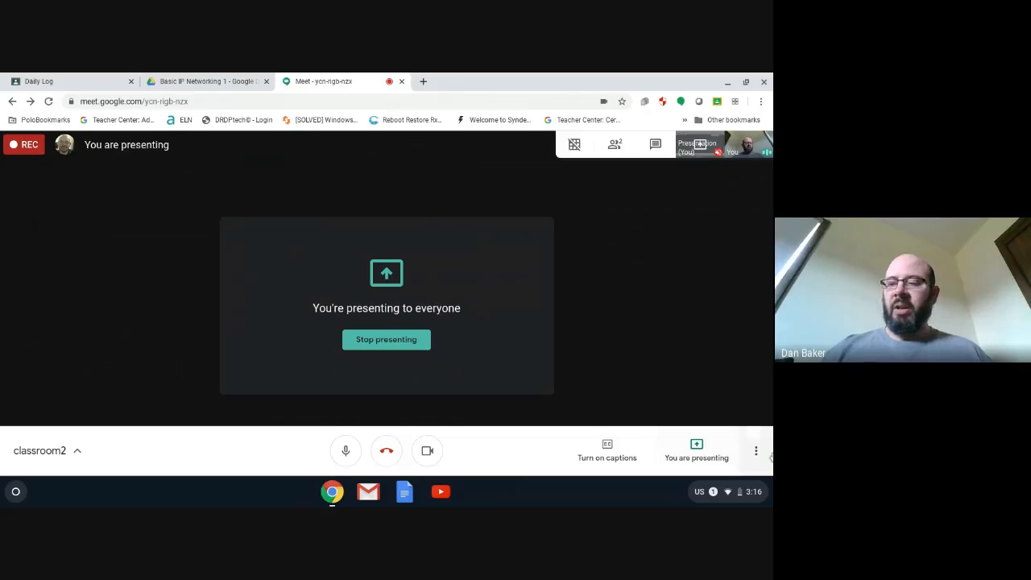
click(754, 456)
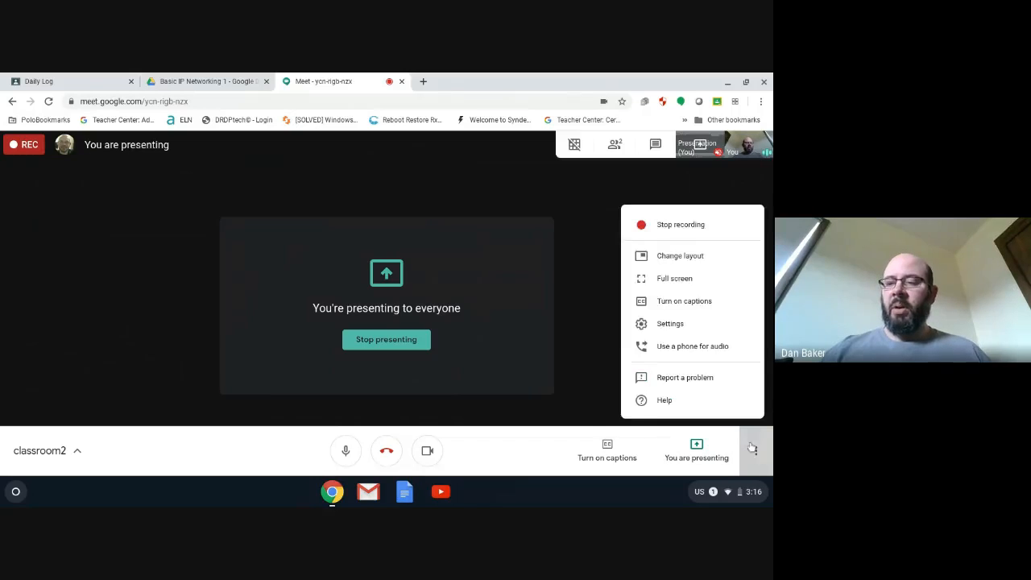
click(663, 223)
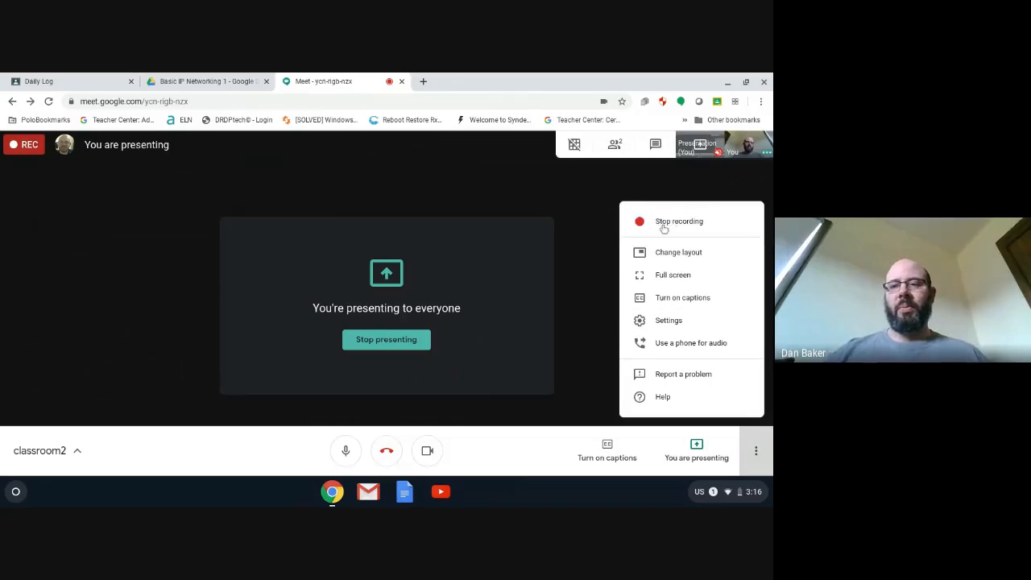